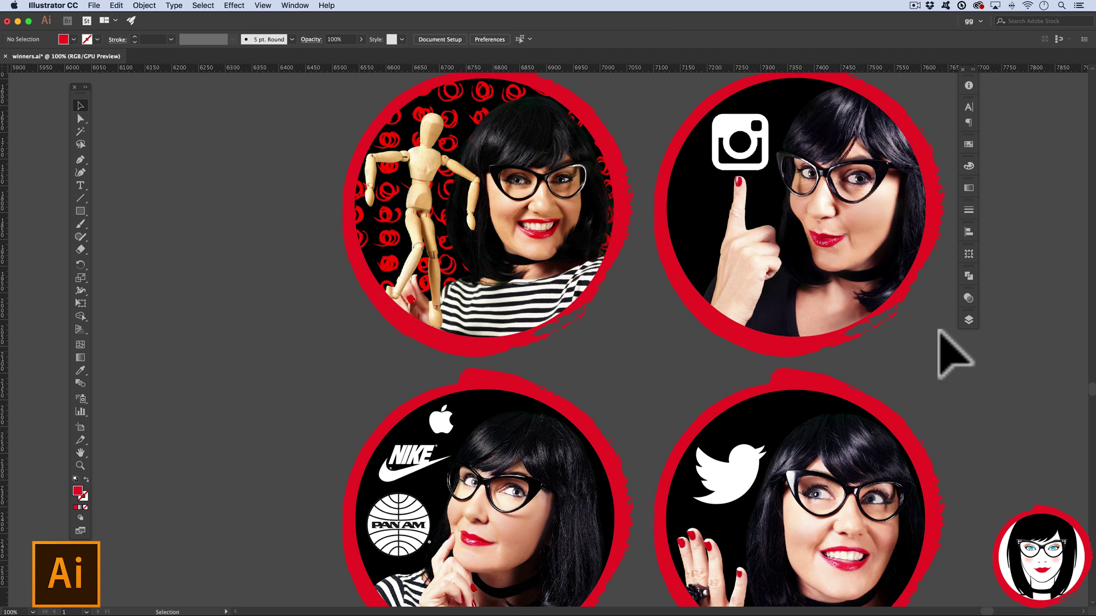
Step: Open the Window menu to list the panels available beside the badges
scroll(942, 354, right, 1)
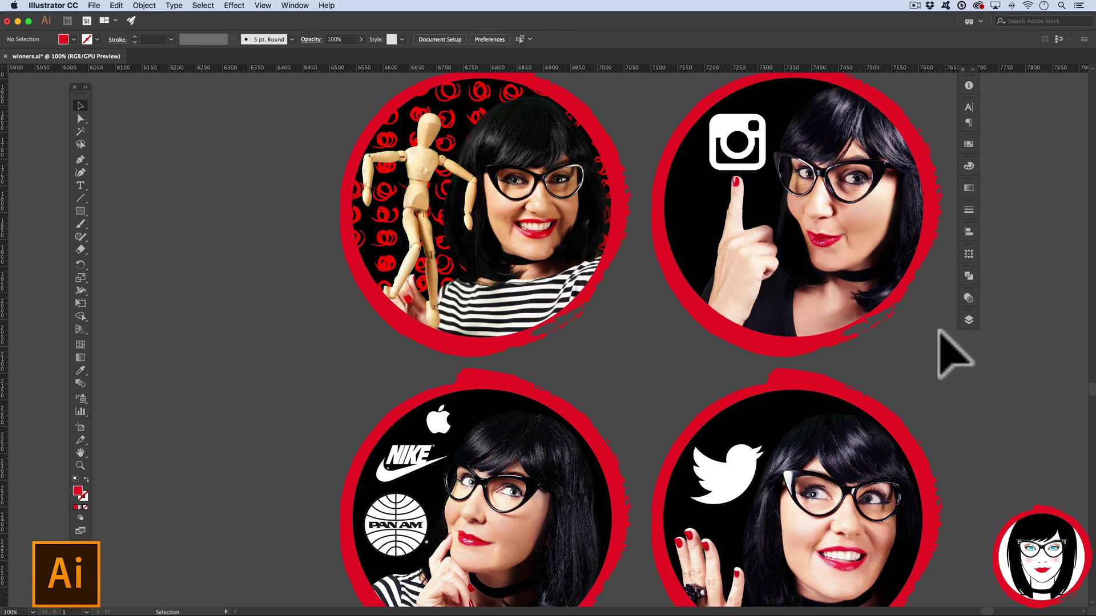
click(294, 6)
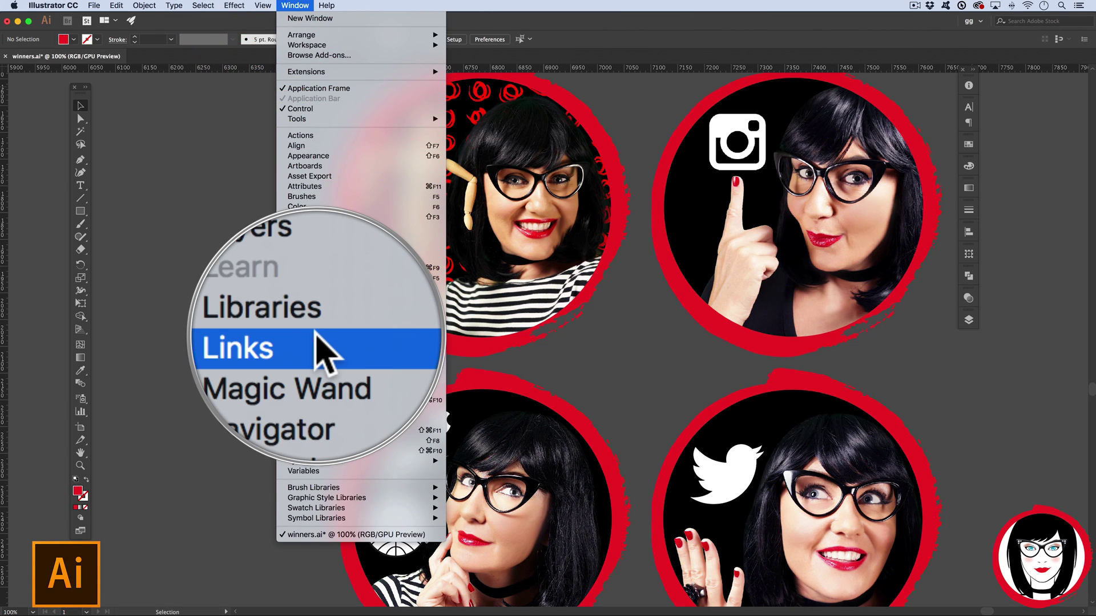
Step: Show the Links panel and select the top-left badge to see artschool.jpg's details (3486x3197, 346 PPI)
click(313, 342)
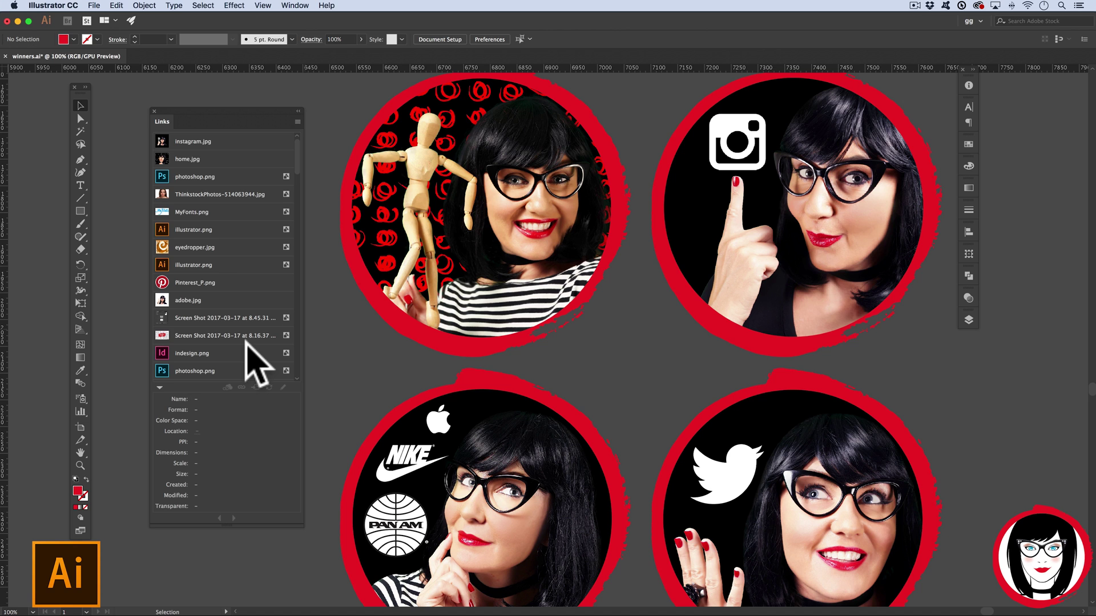
drag(295, 153, 294, 178)
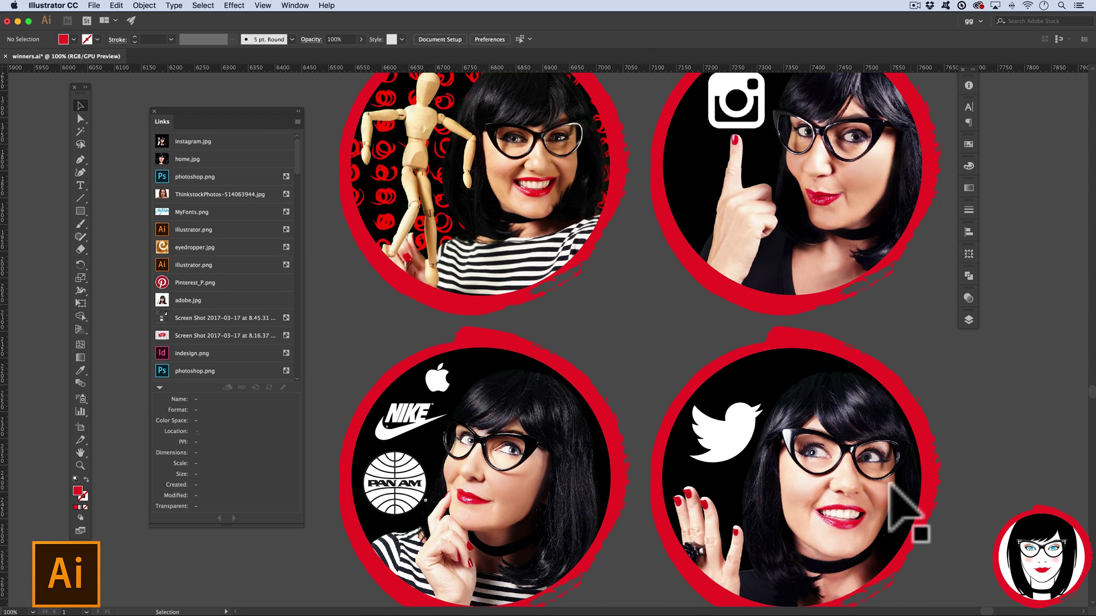
click(893, 488)
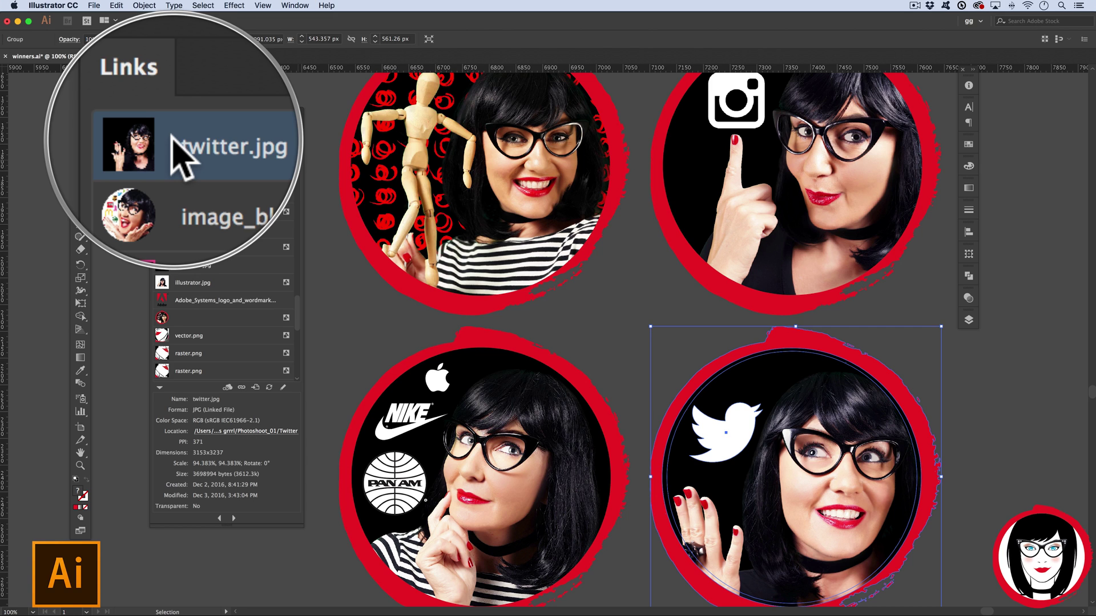
click(301, 289)
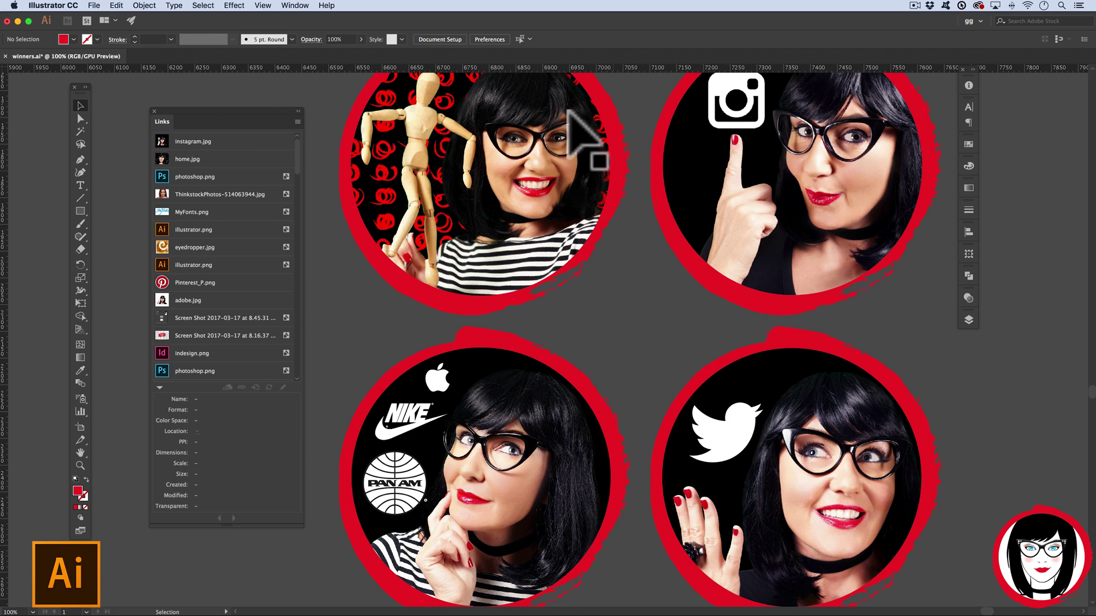
scroll(609, 199, up, 3)
click(593, 232)
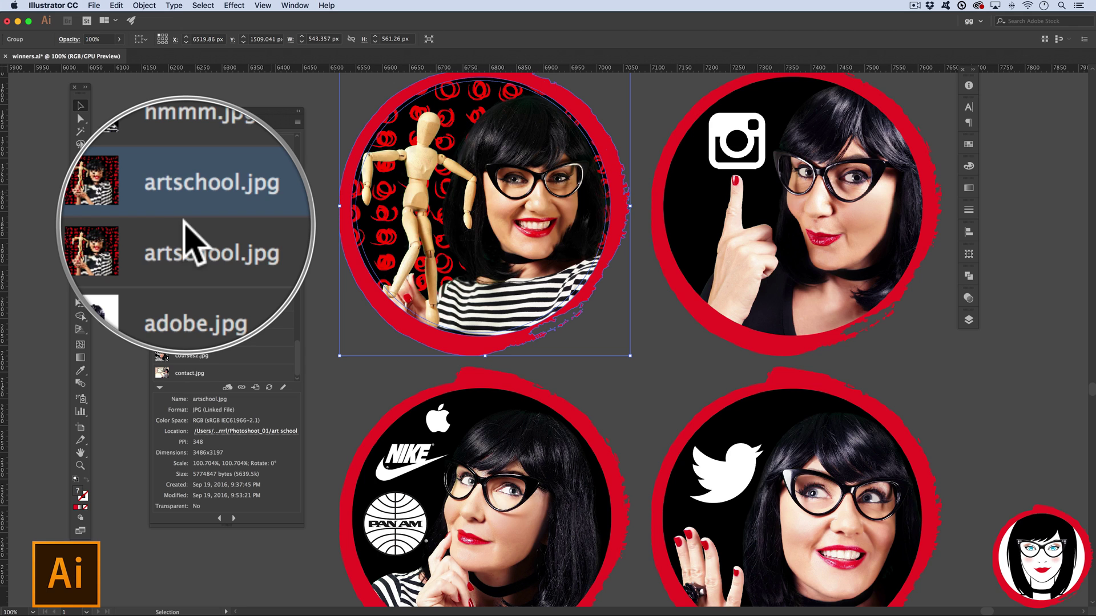
Step: Reselect the top-left badge and reveal artschool.jpg's Photoshoot_01 art school folder in Finder
drag(185, 222, 90, 29)
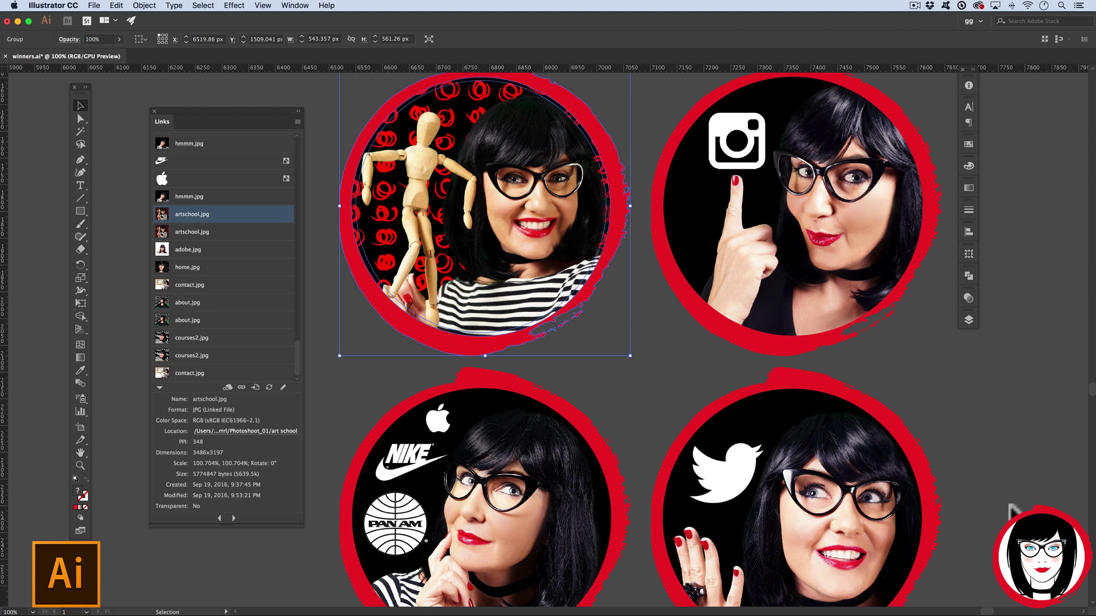
click(1022, 471)
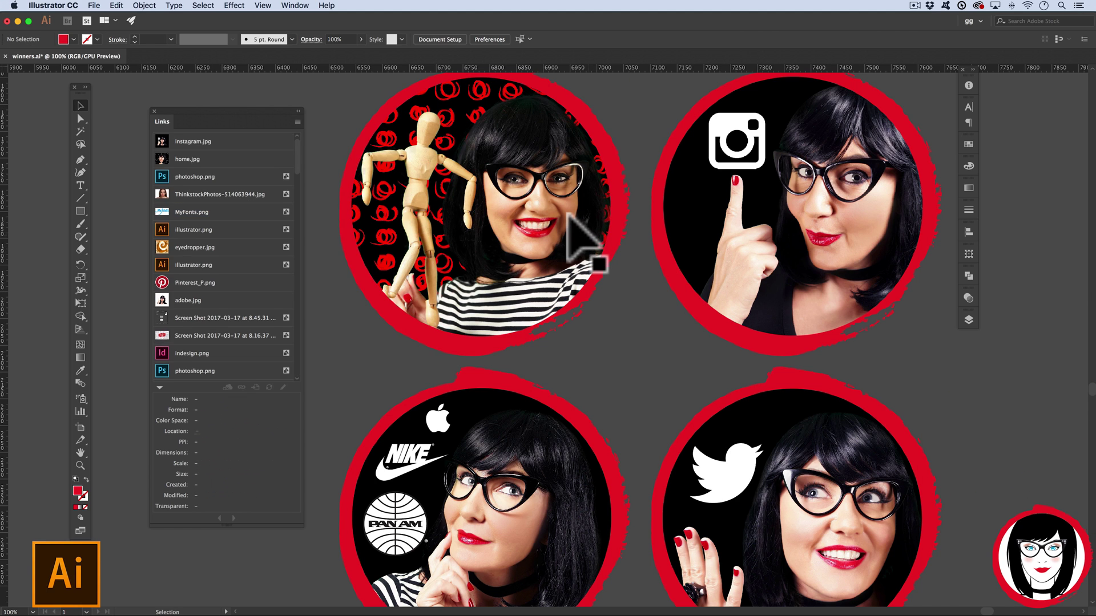
click(567, 217)
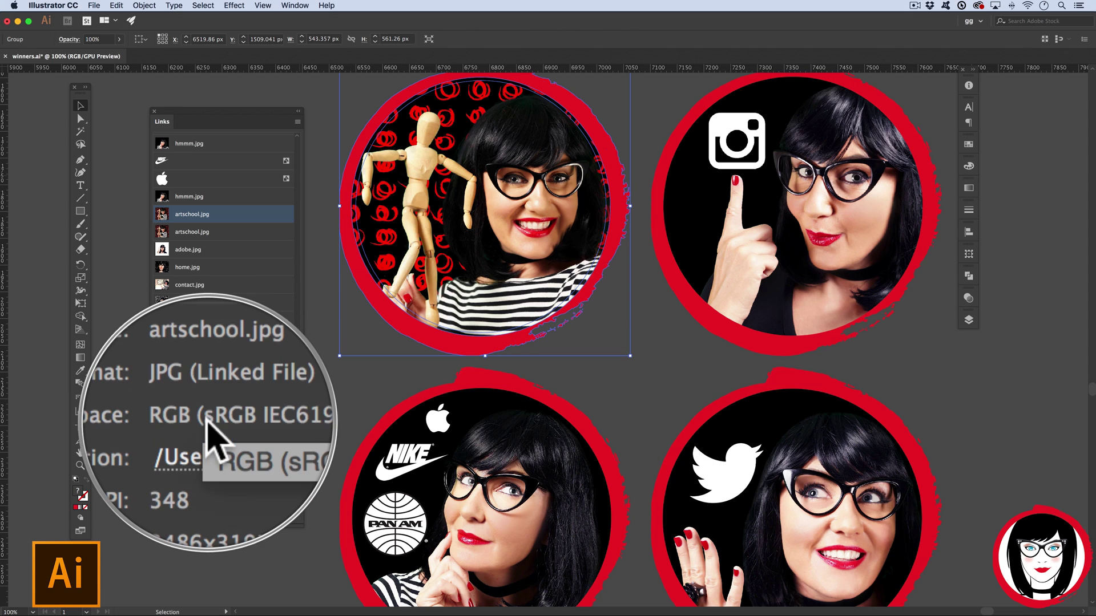
click(260, 399)
click(247, 405)
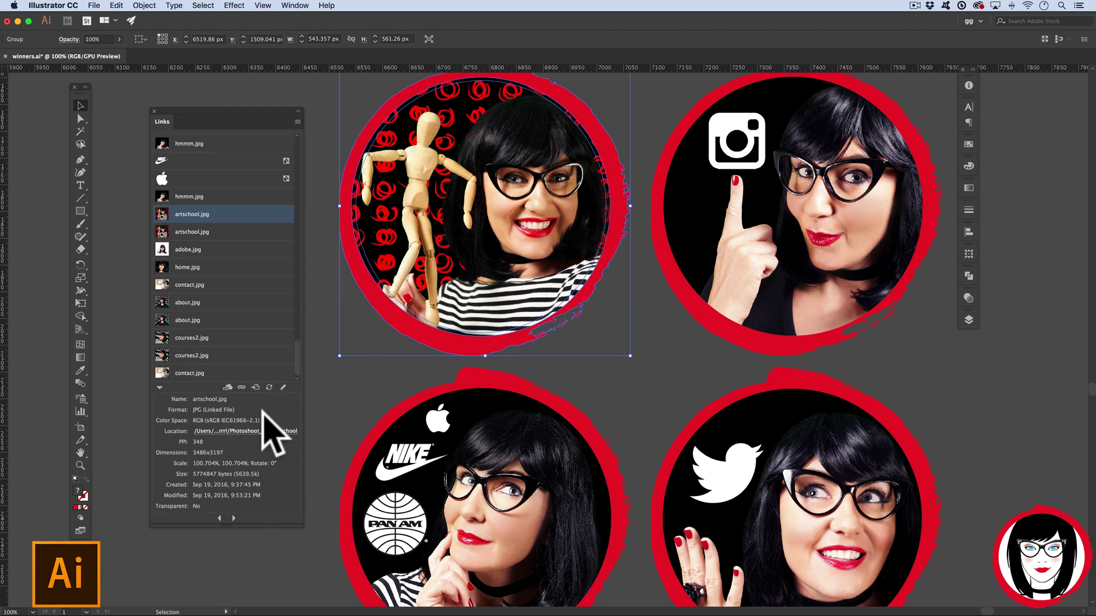
click(269, 418)
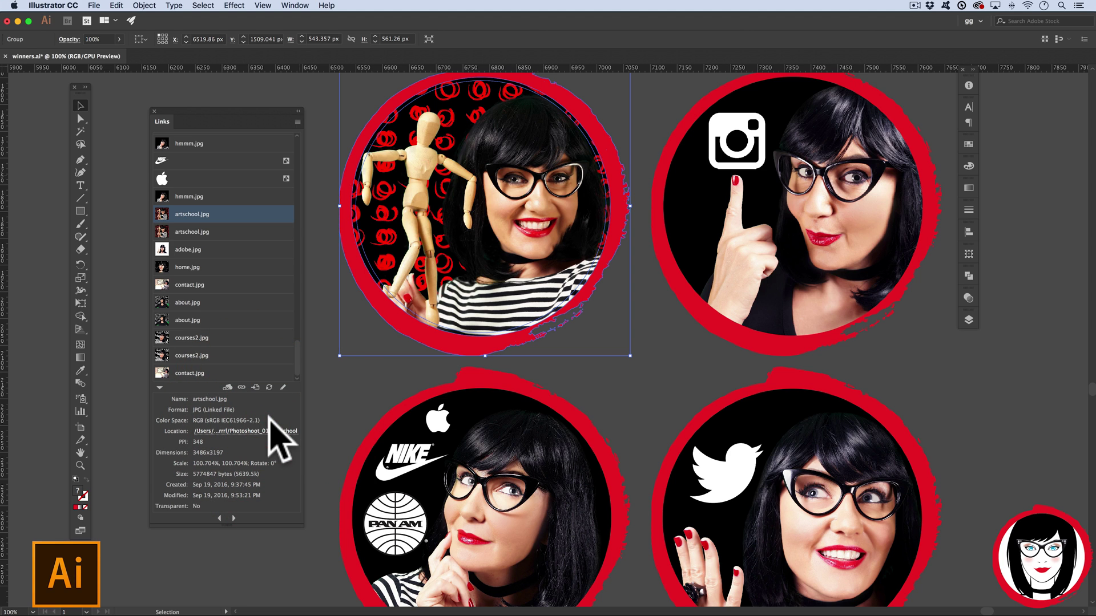
click(274, 488)
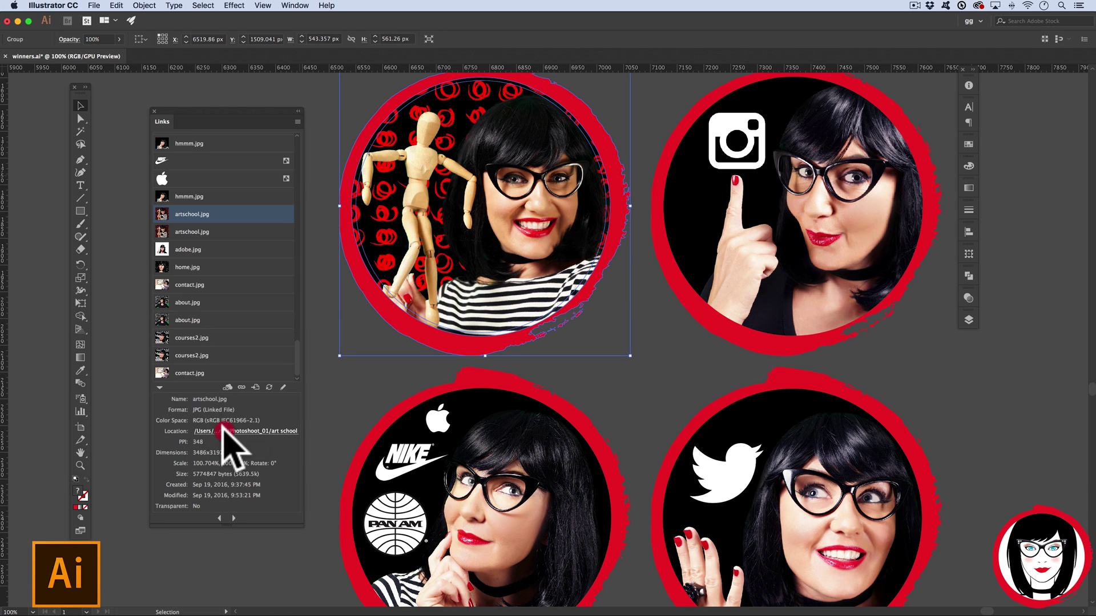
click(220, 429)
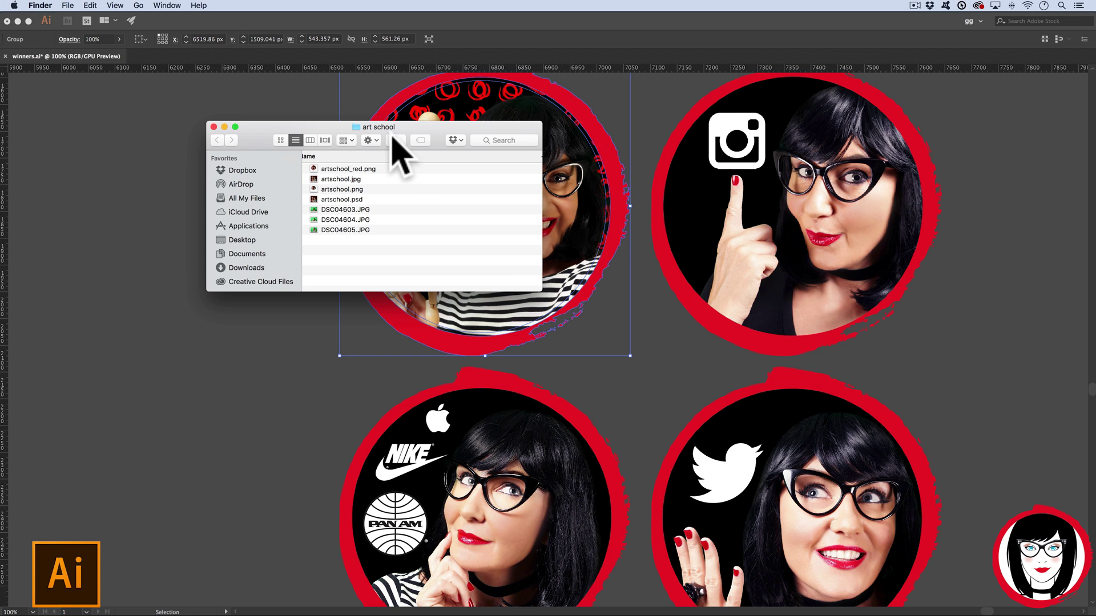
Step: Move the Finder window aside and open artschool.jpg with Adobe Photoshop CC 2017
drag(410, 143, 516, 394)
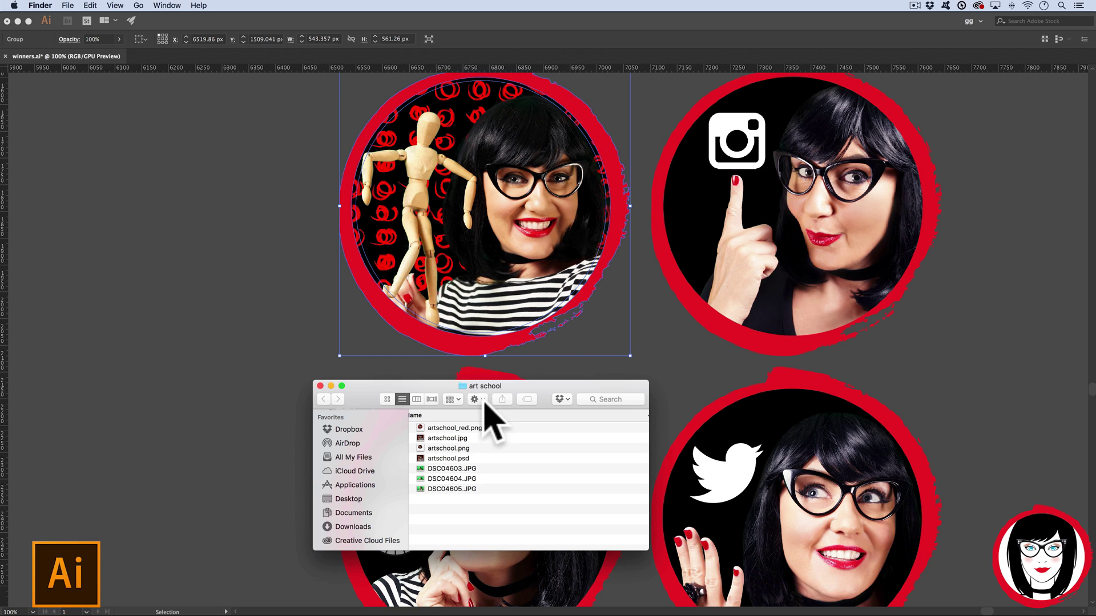
click(453, 439)
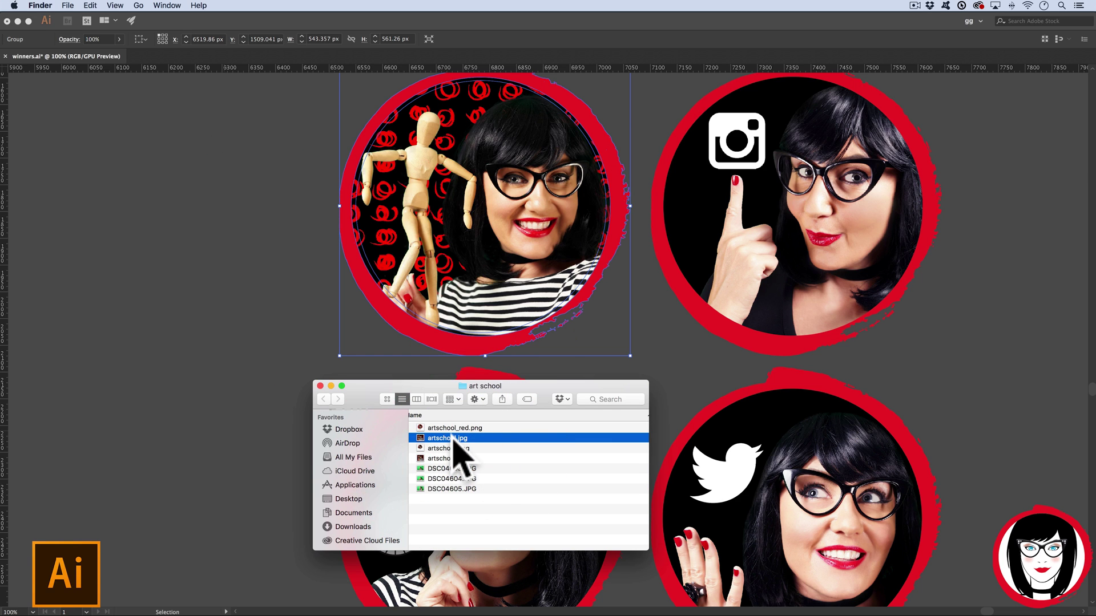
right_click(454, 438)
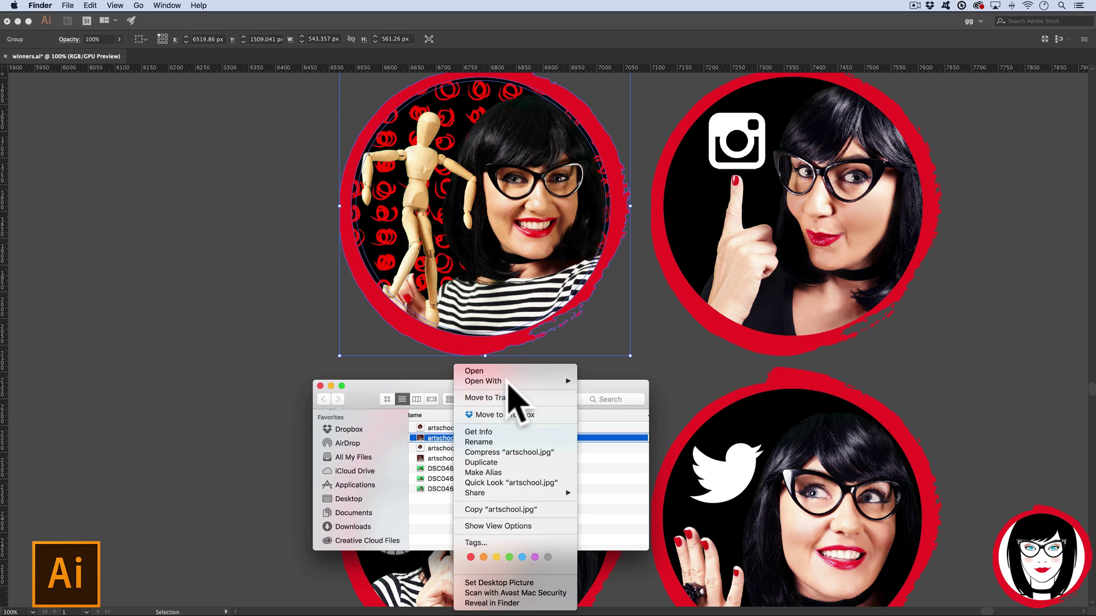
mouse_move(516, 382)
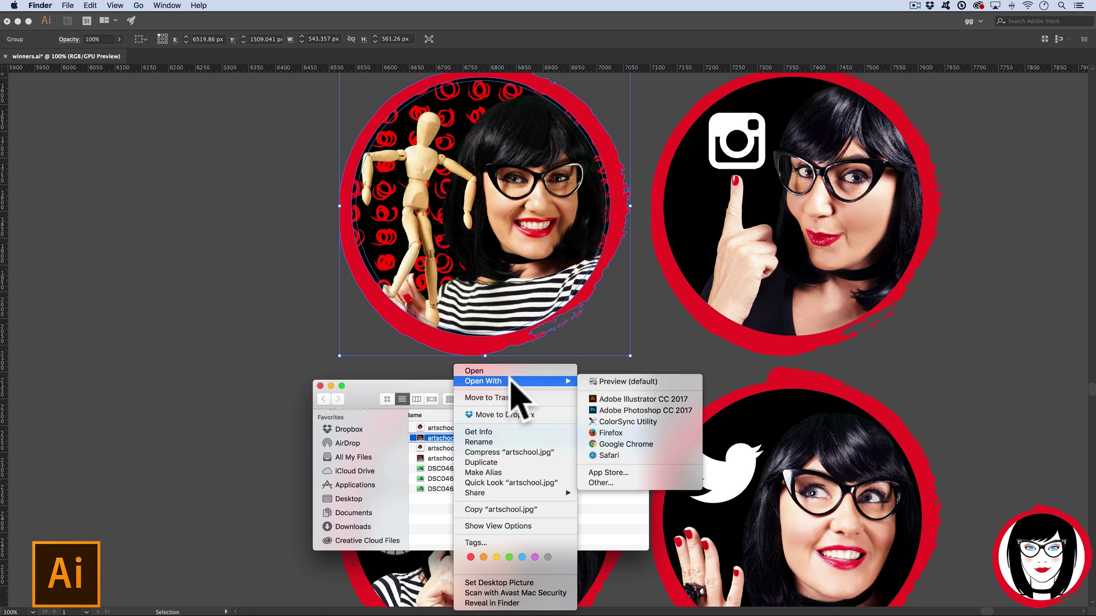
click(634, 412)
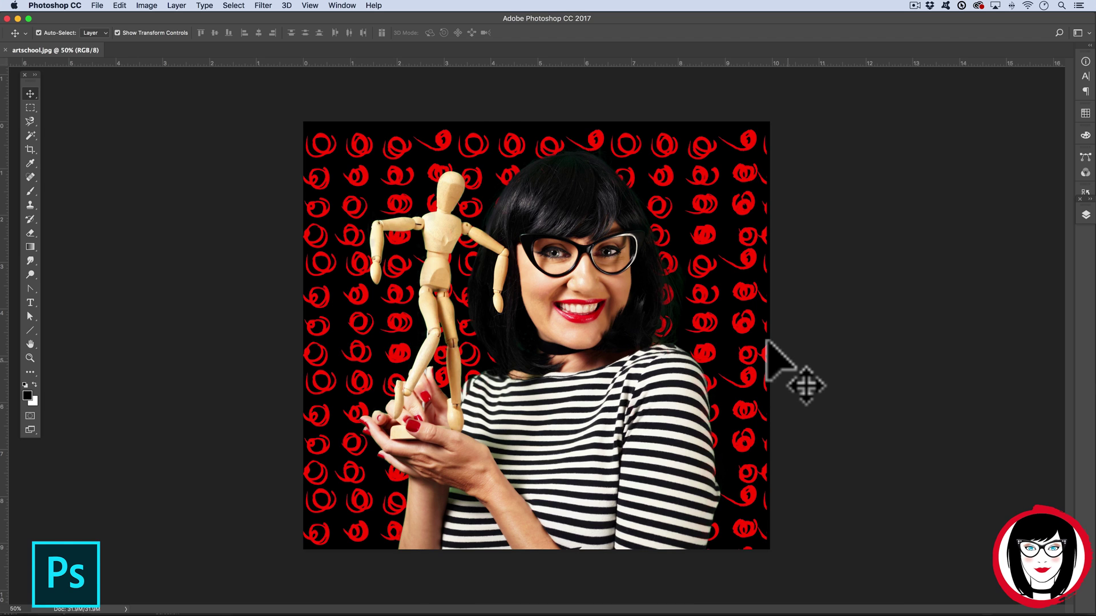
Step: Apply a Blue-channel Levels correction with input levels 0/1.02/245 to remove the colour cast
key(super+l)
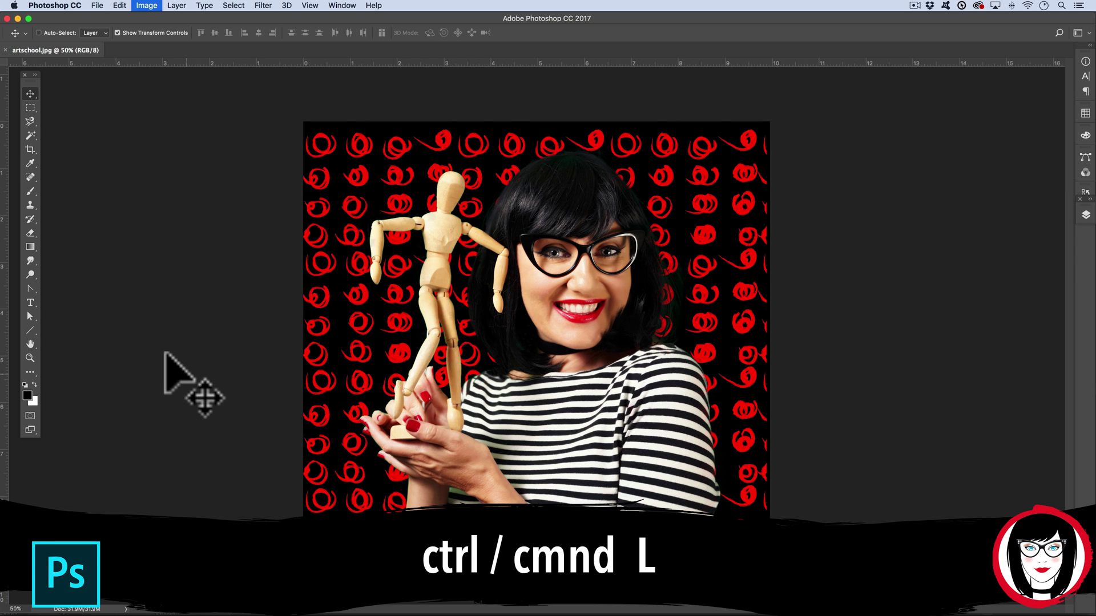
drag(265, 186, 230, 167)
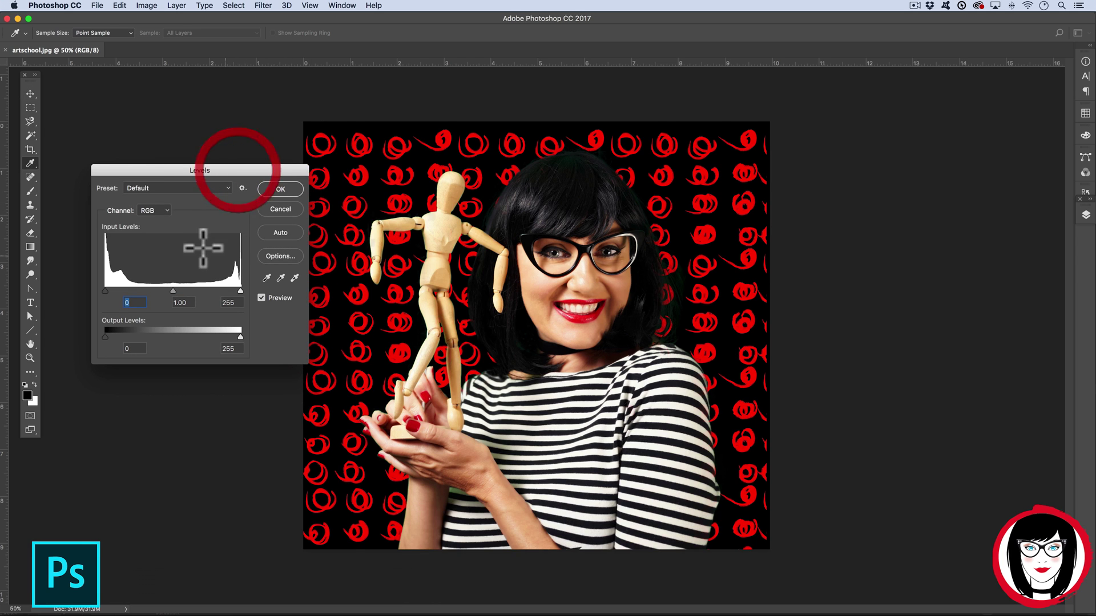
click(147, 210)
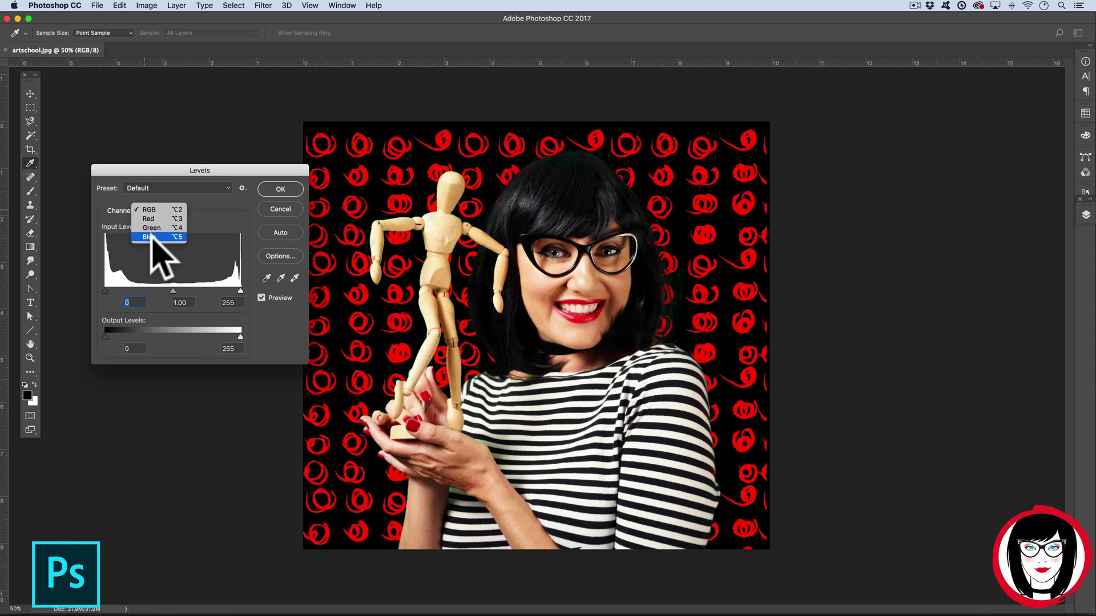
click(150, 236)
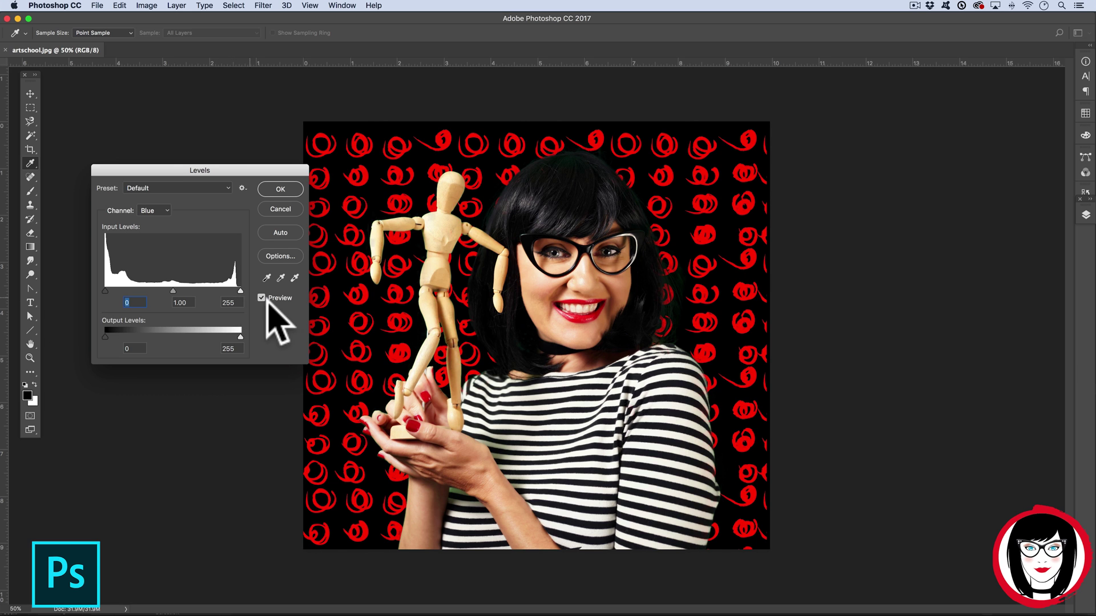
drag(240, 291, 233, 293)
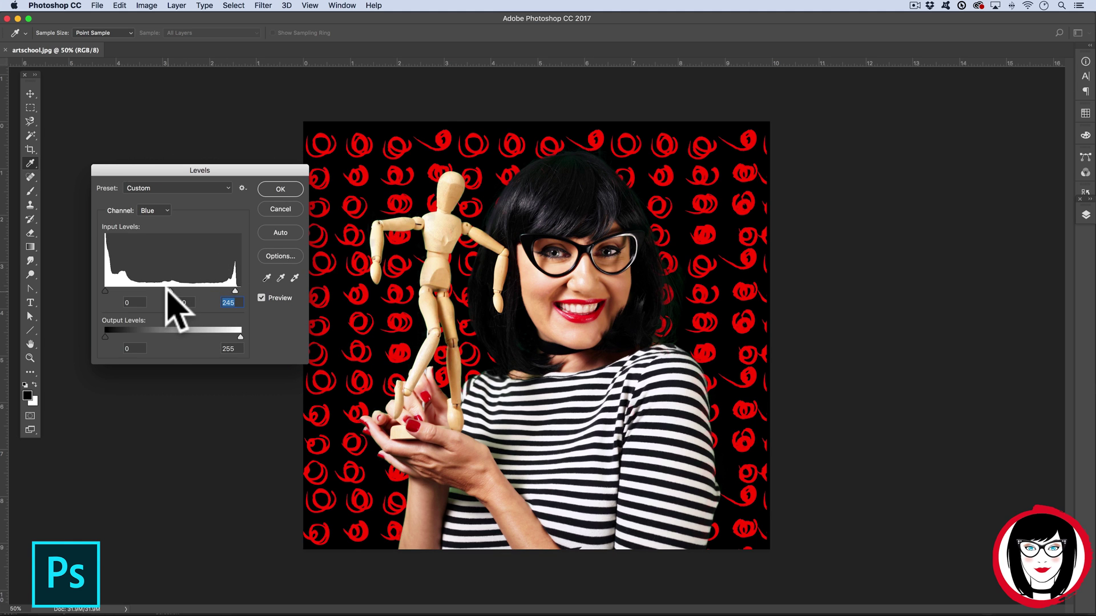
drag(170, 291, 129, 290)
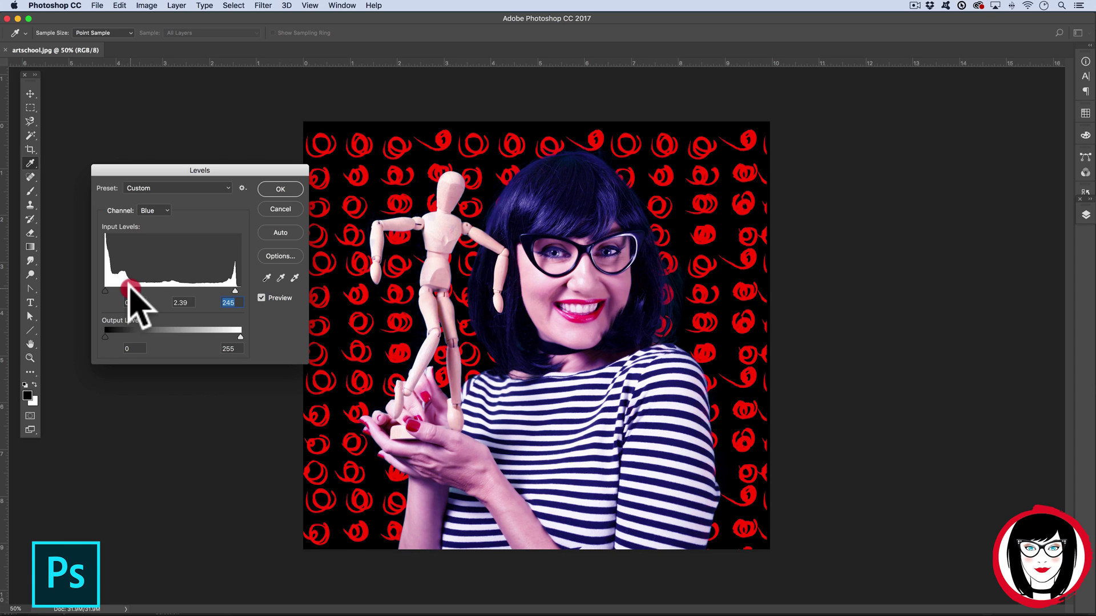
drag(130, 290, 203, 289)
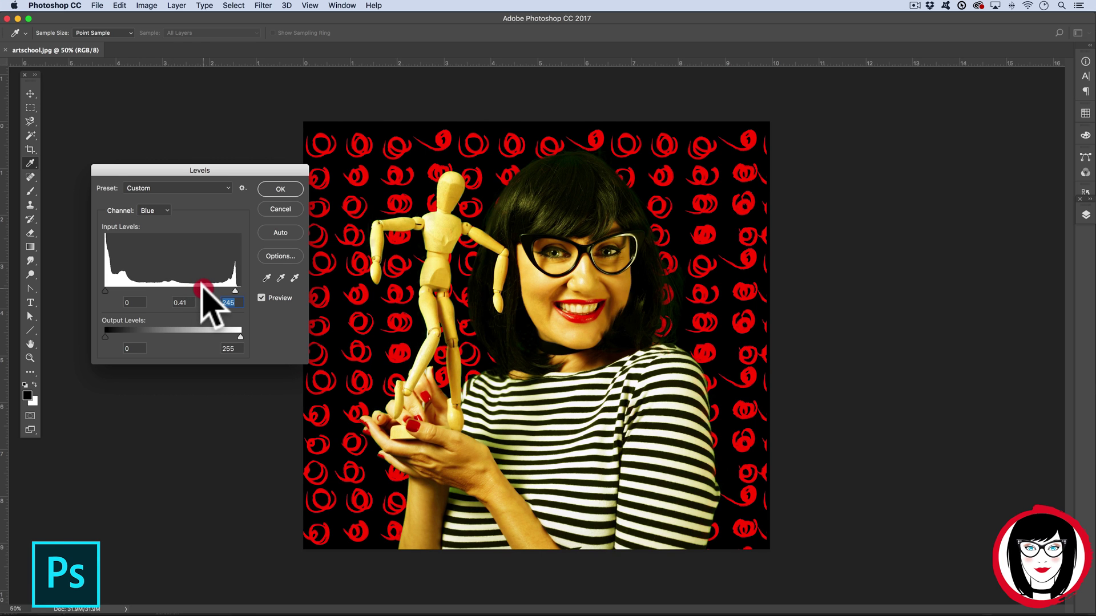
drag(203, 289, 169, 290)
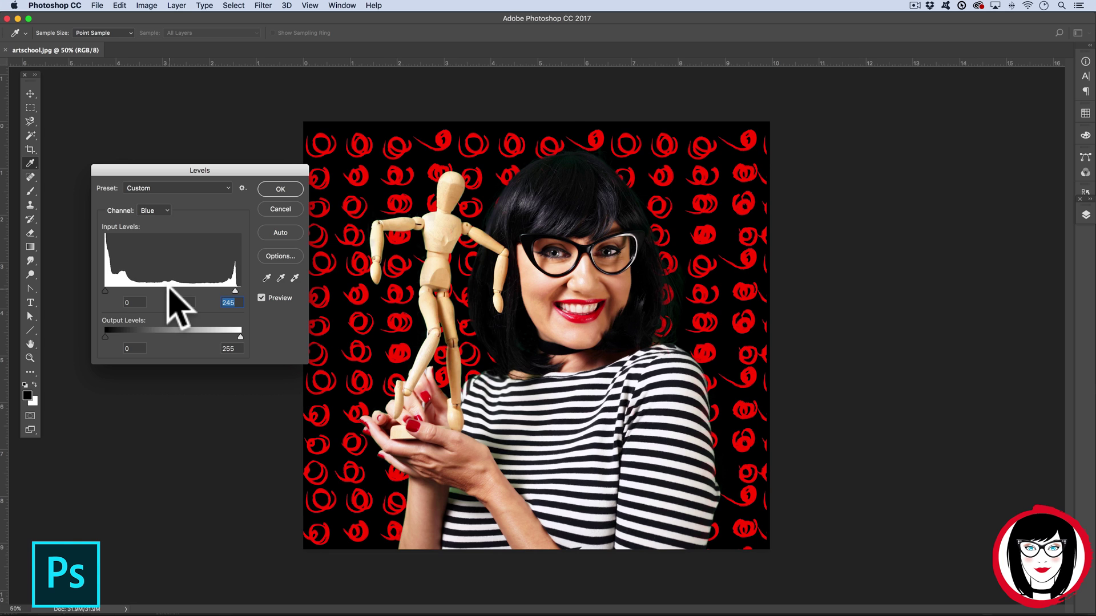
click(169, 289)
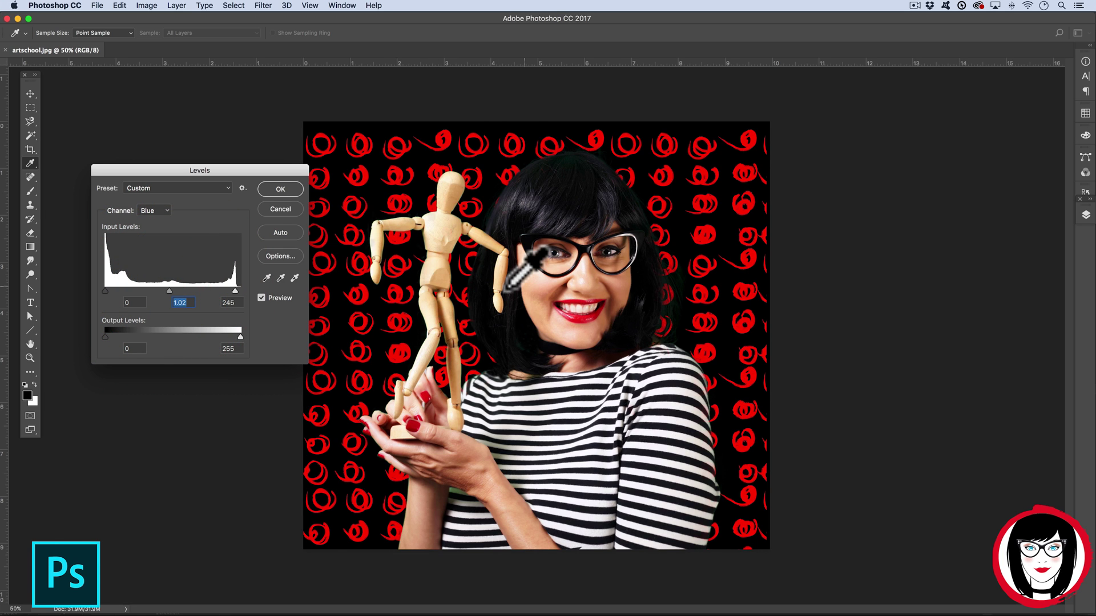
click(280, 189)
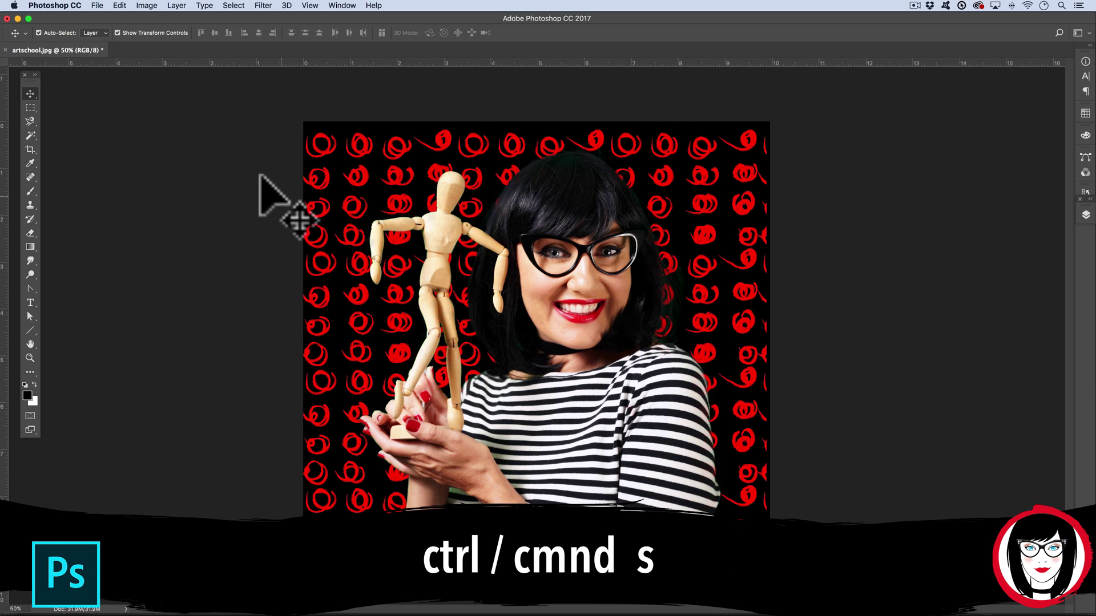
Step: Save the corrected artschool.jpg and switch back to Illustrator
key(super+s)
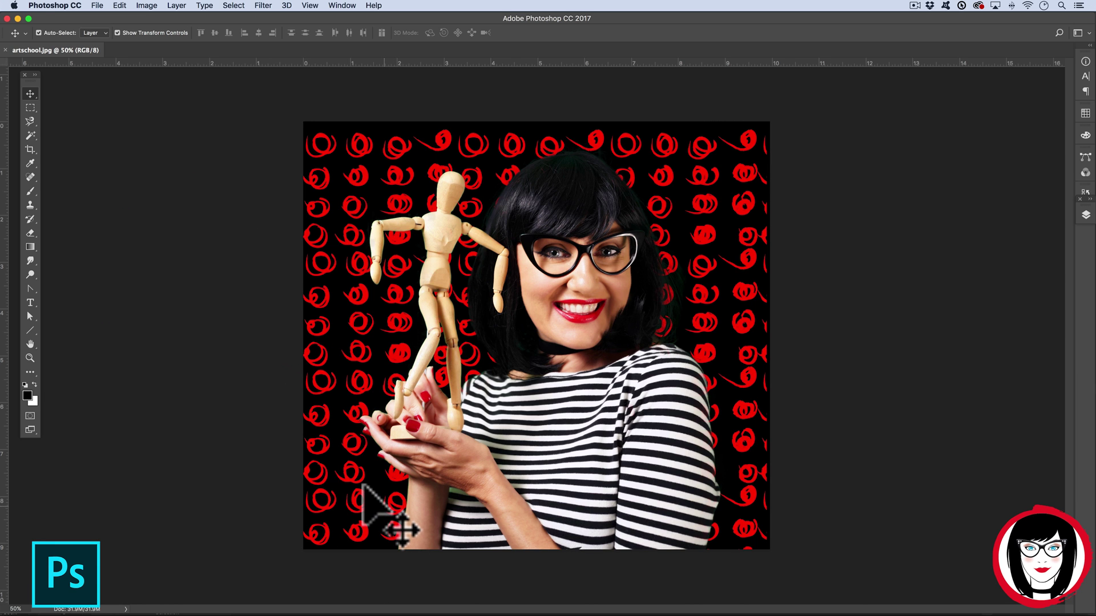
key(super+Tab)
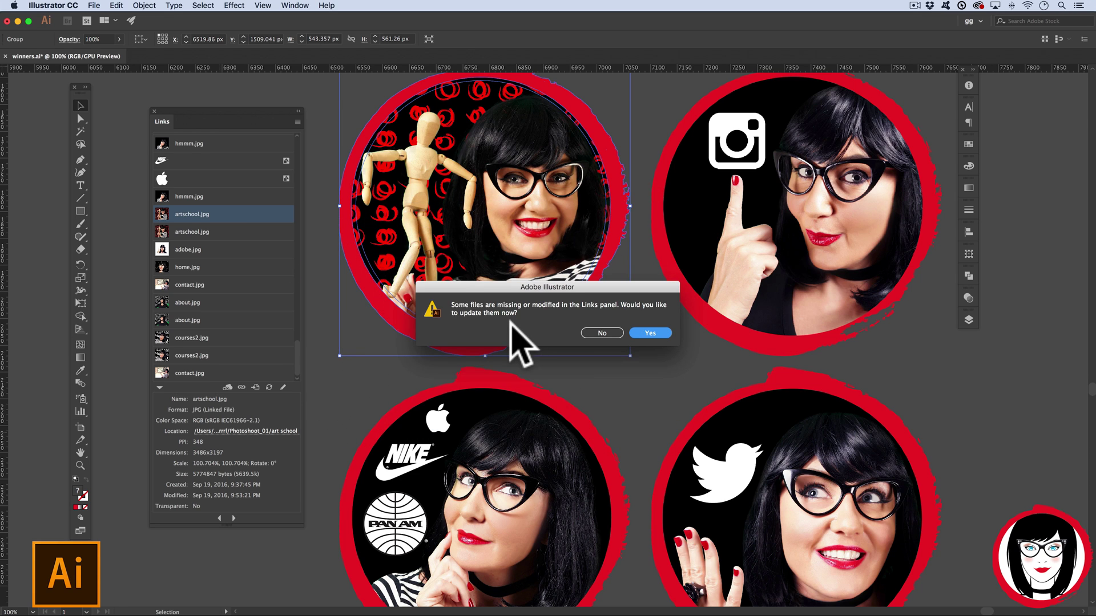
Step: Accept the update of the modified artschool.jpg link, then reveal its art school folder in Finder
click(651, 332)
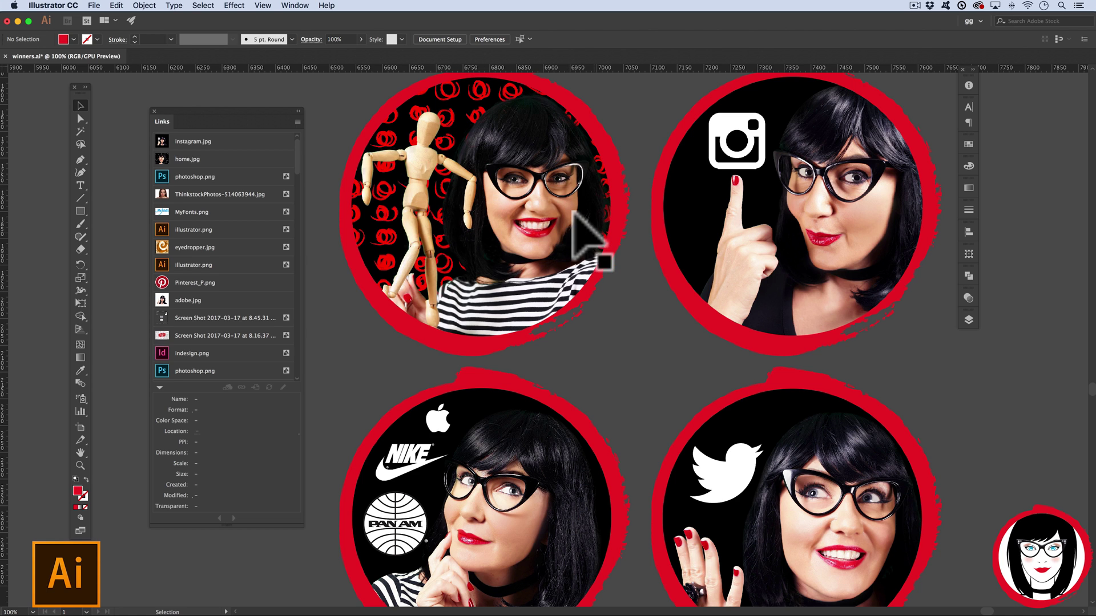
click(567, 211)
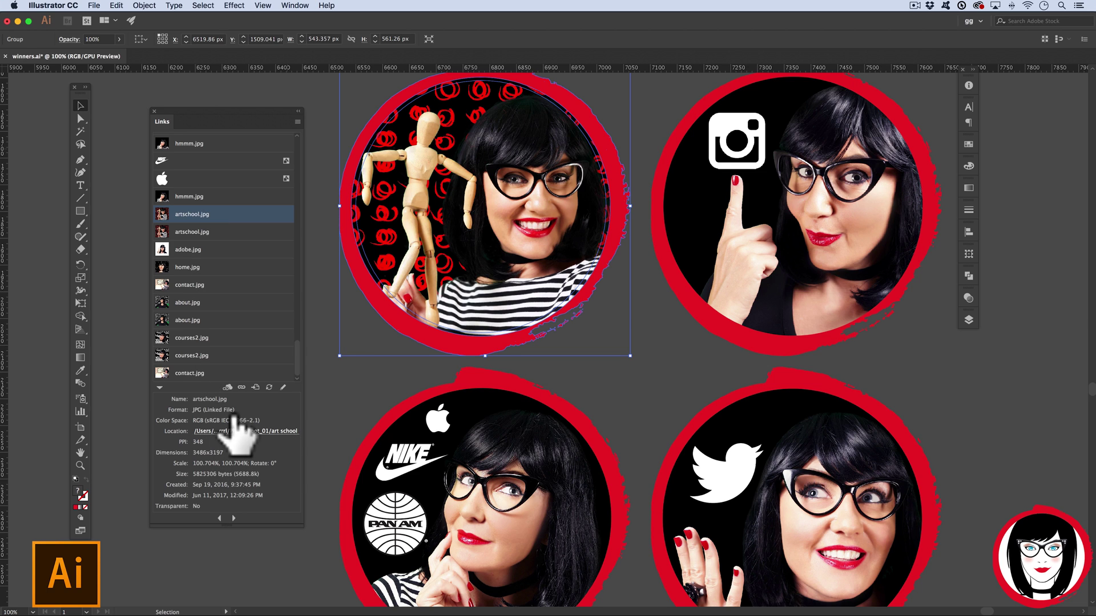
click(234, 431)
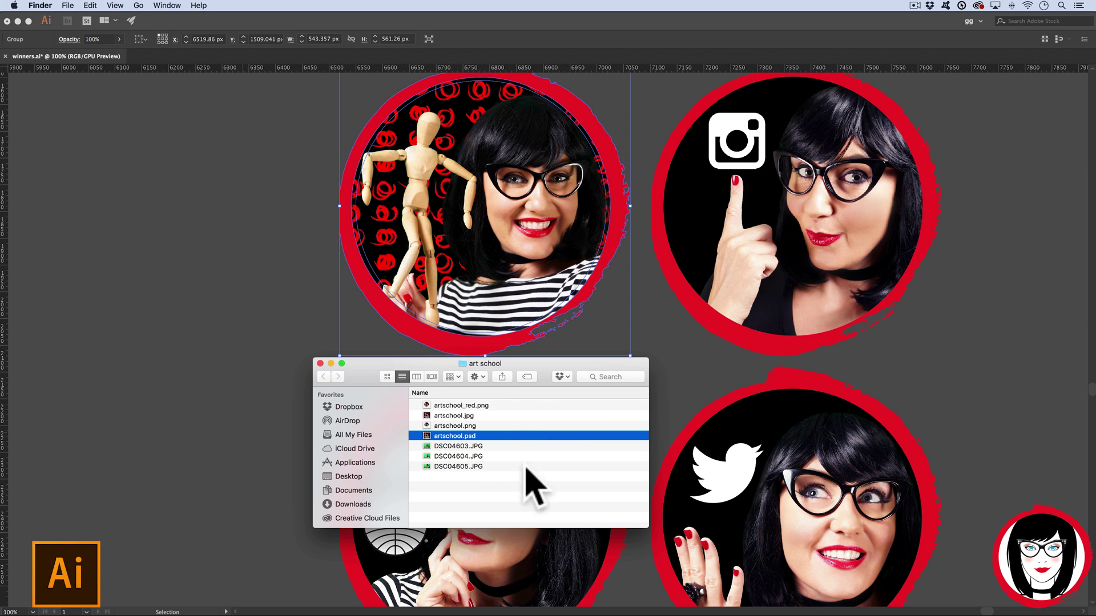
Step: Open artschool.psd from the Finder folder in Photoshop CC 2017
double_click(428, 437)
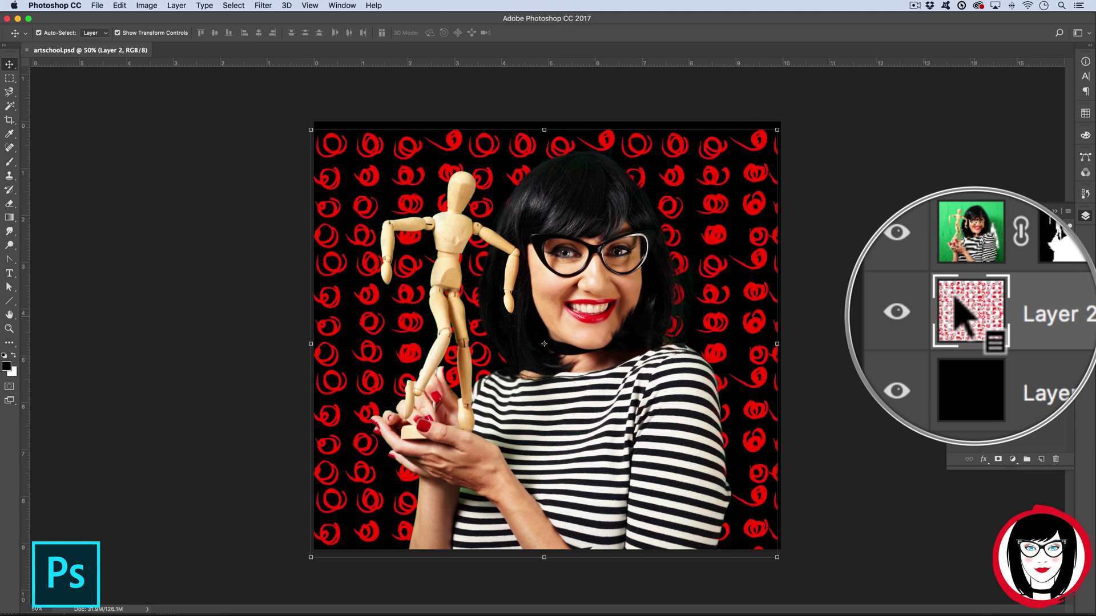
Step: Select the swirl layer (Layer 2) and invert it so the red swirls become cyan
drag(973, 315, 1000, 315)
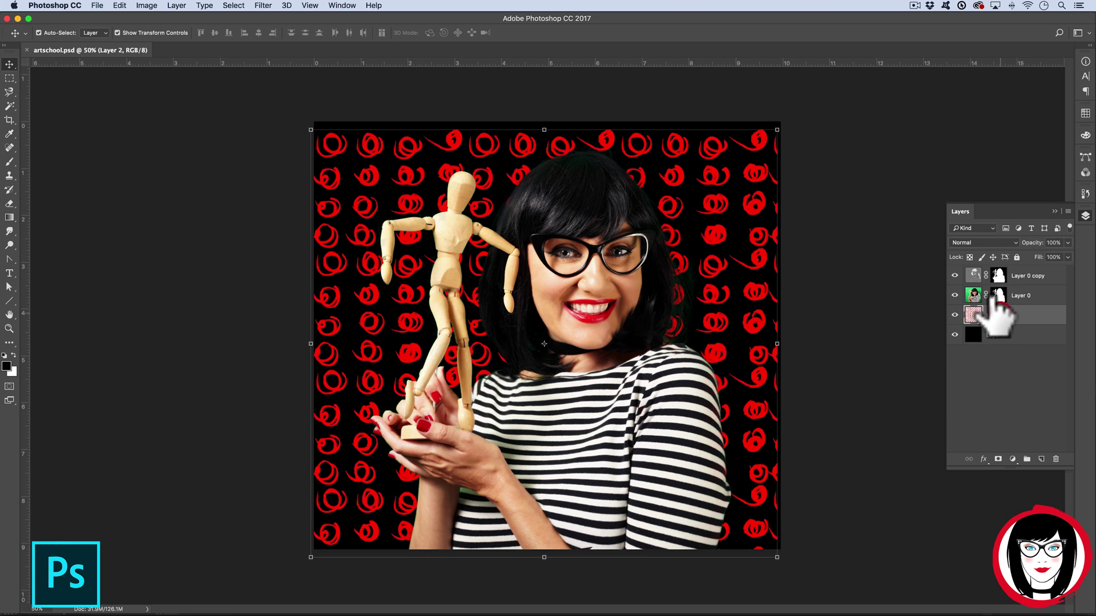
key(super+i)
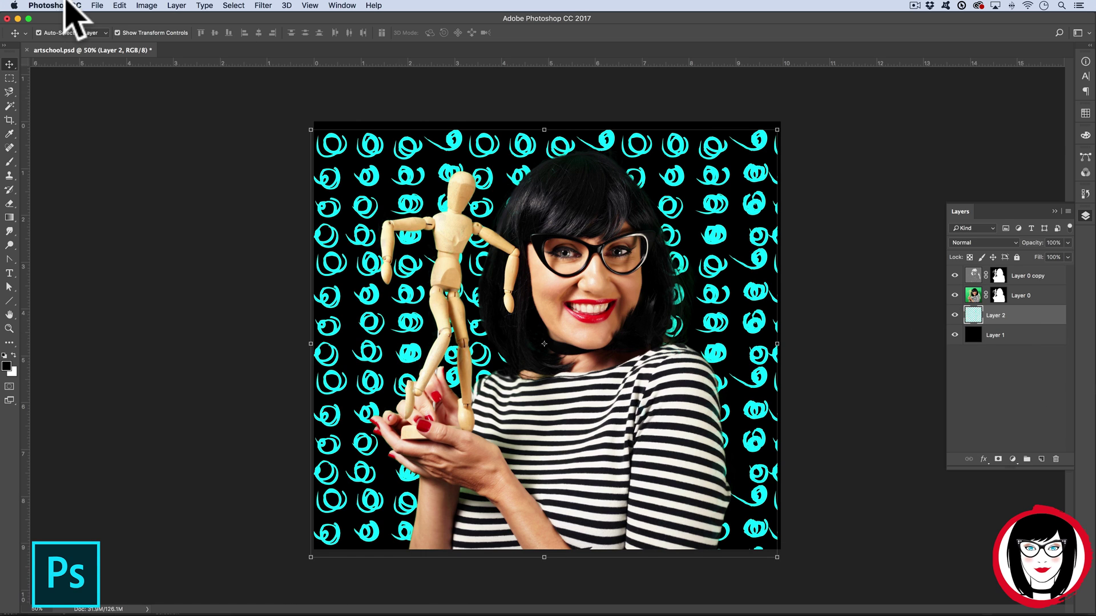
click(95, 6)
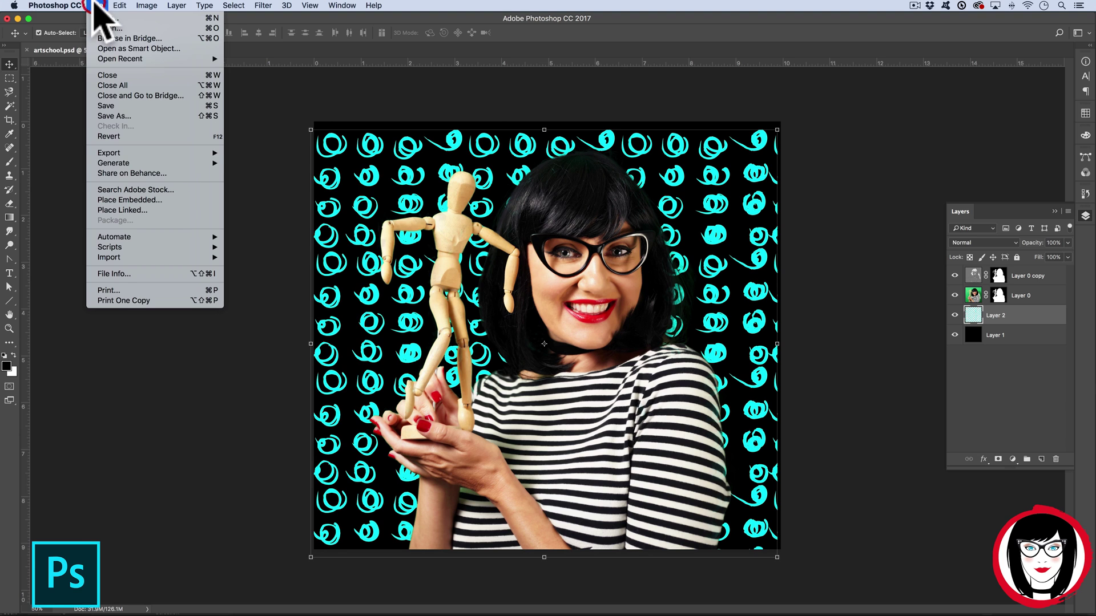
Step: Save the composite as JPEG, replacing artschool.jpg in the art school folder with default quality options
click(143, 115)
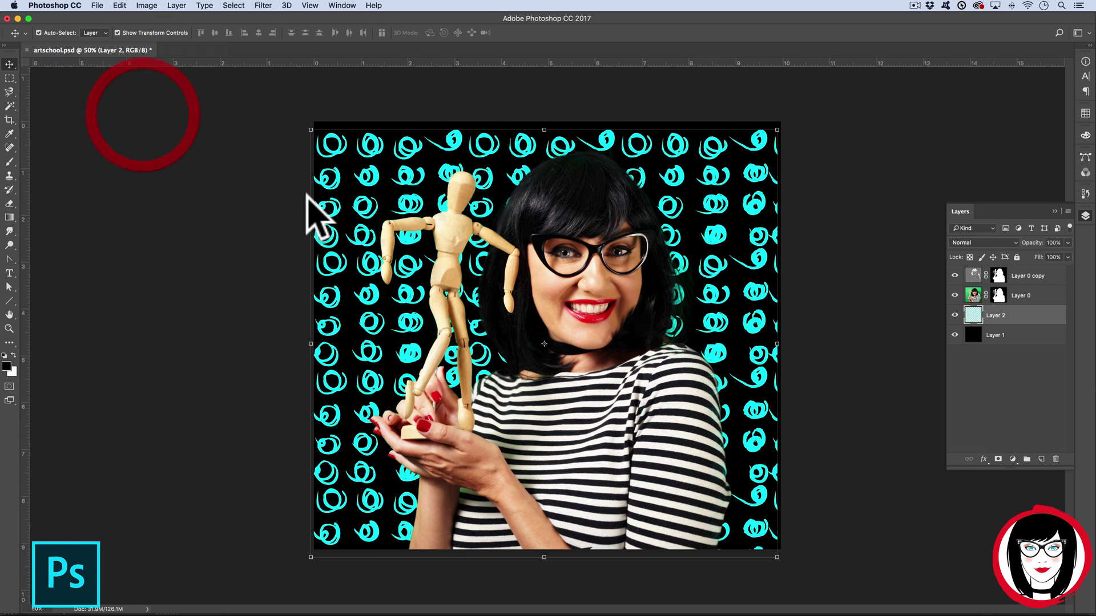
click(702, 445)
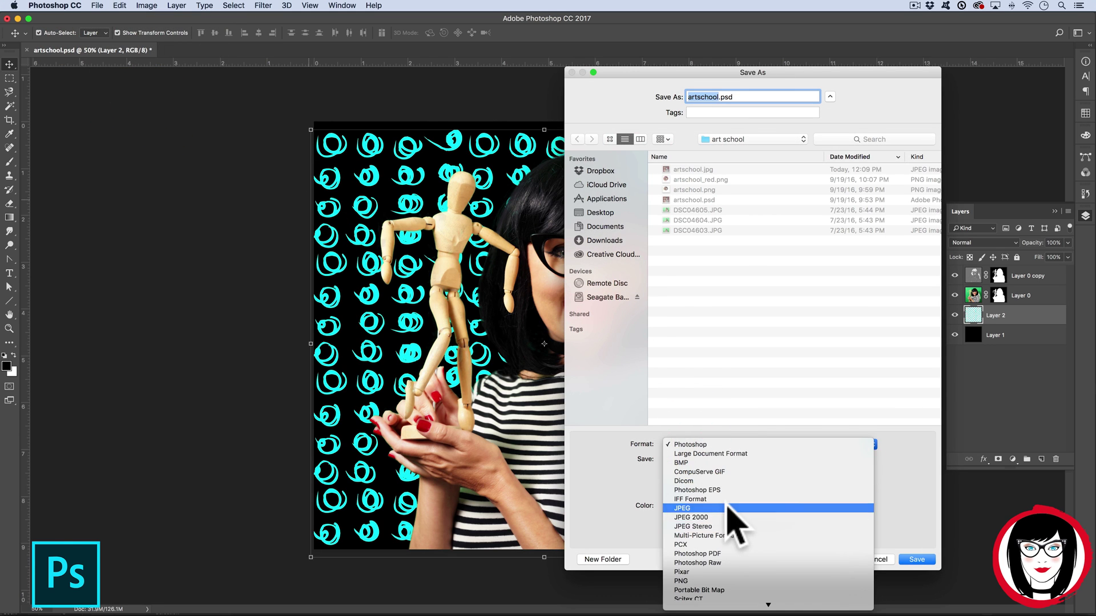
click(728, 507)
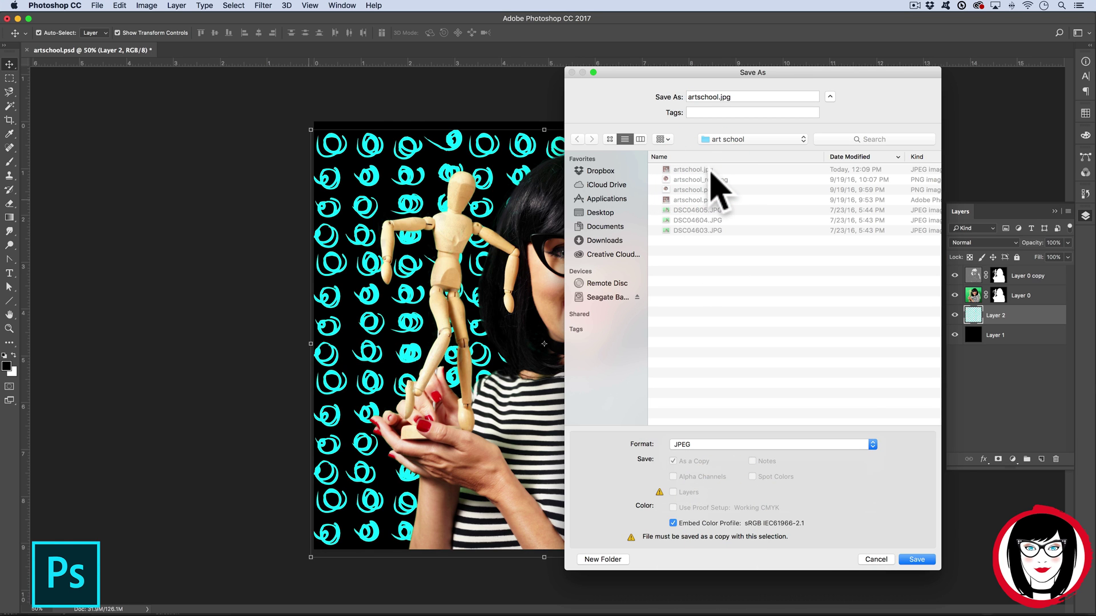
click(913, 560)
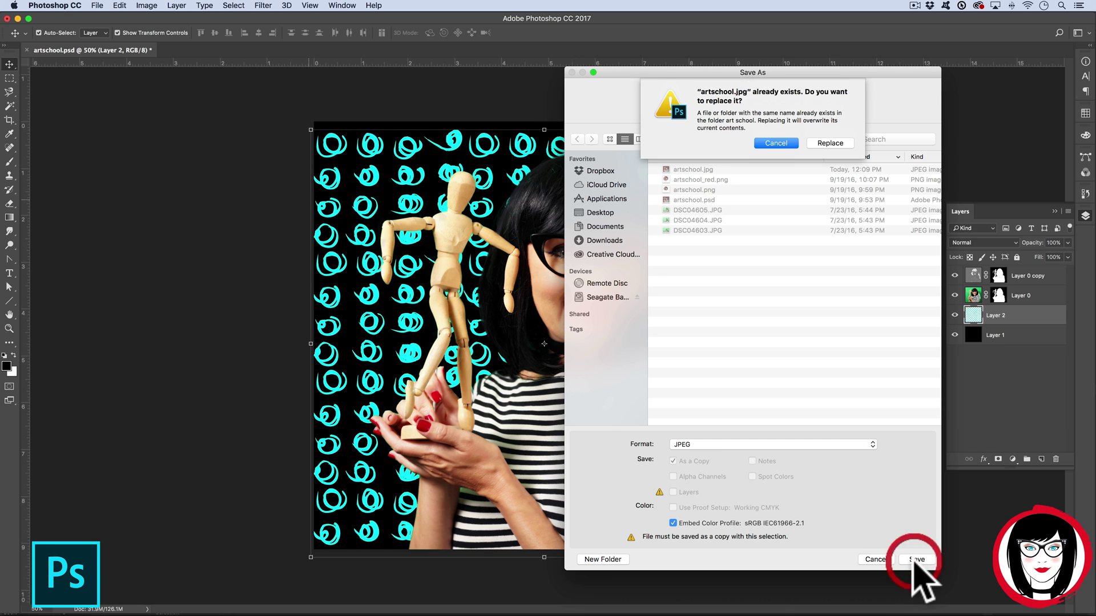
click(830, 144)
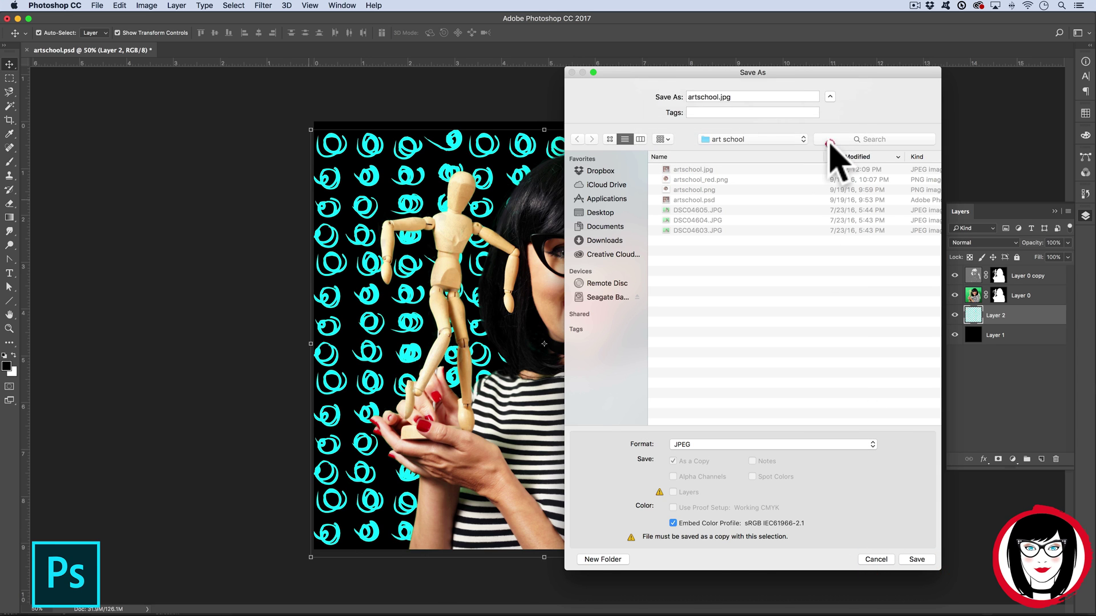
click(610, 233)
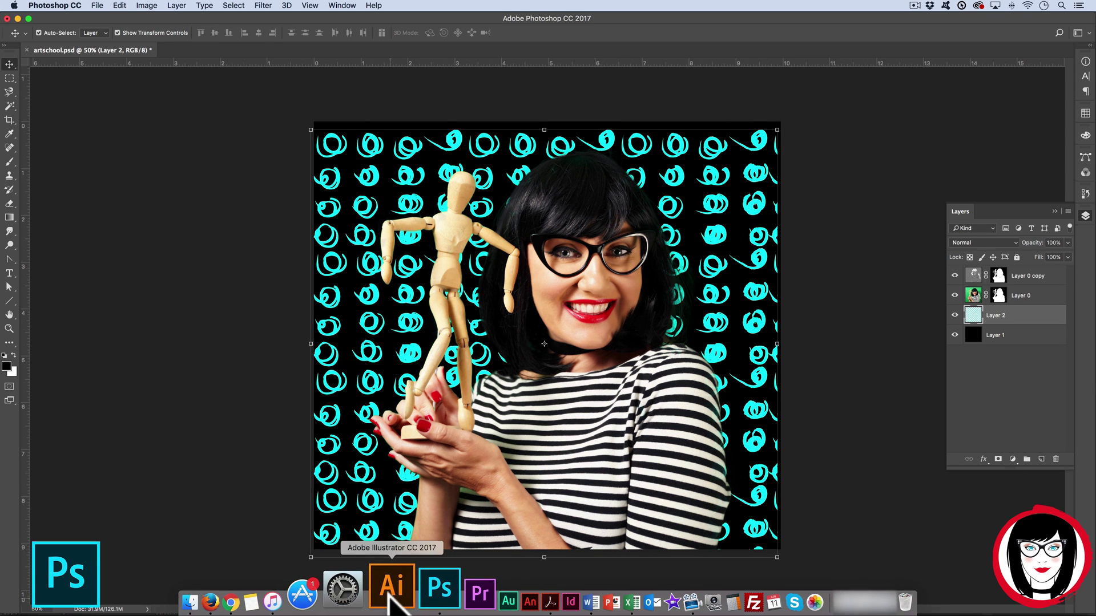
click(395, 613)
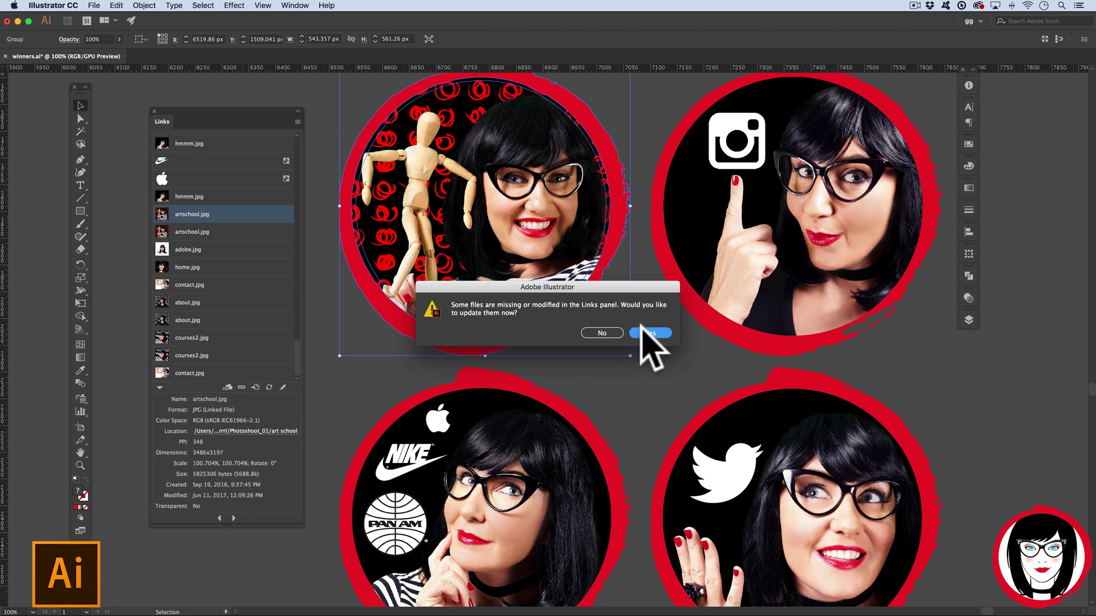
Step: Update the modified artschool link so the top-left red-ringed badge shows the cyan-swirl photo
click(649, 333)
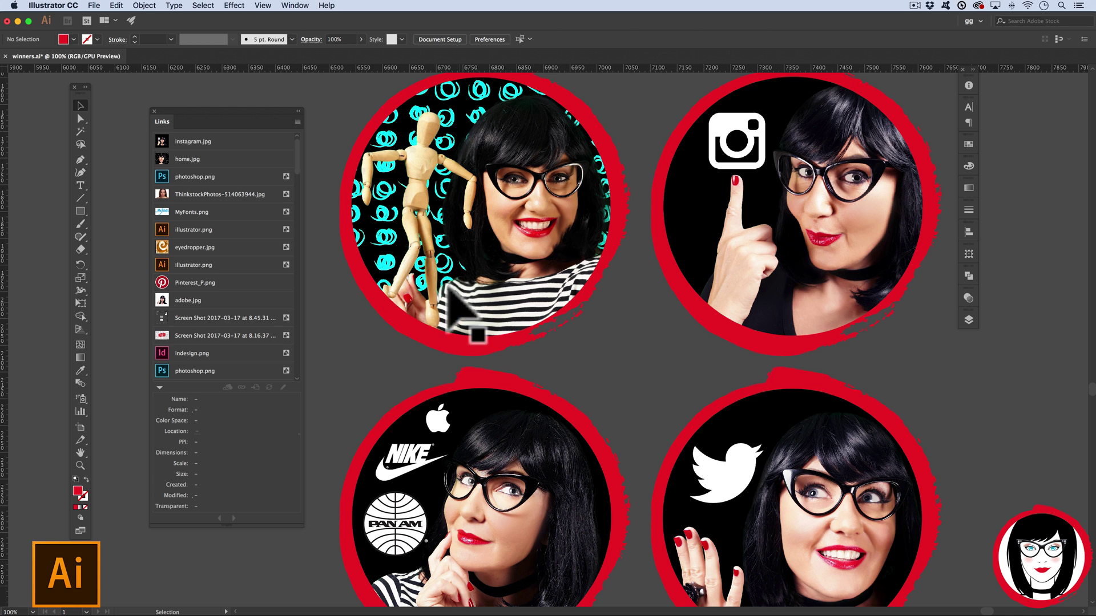
click(495, 304)
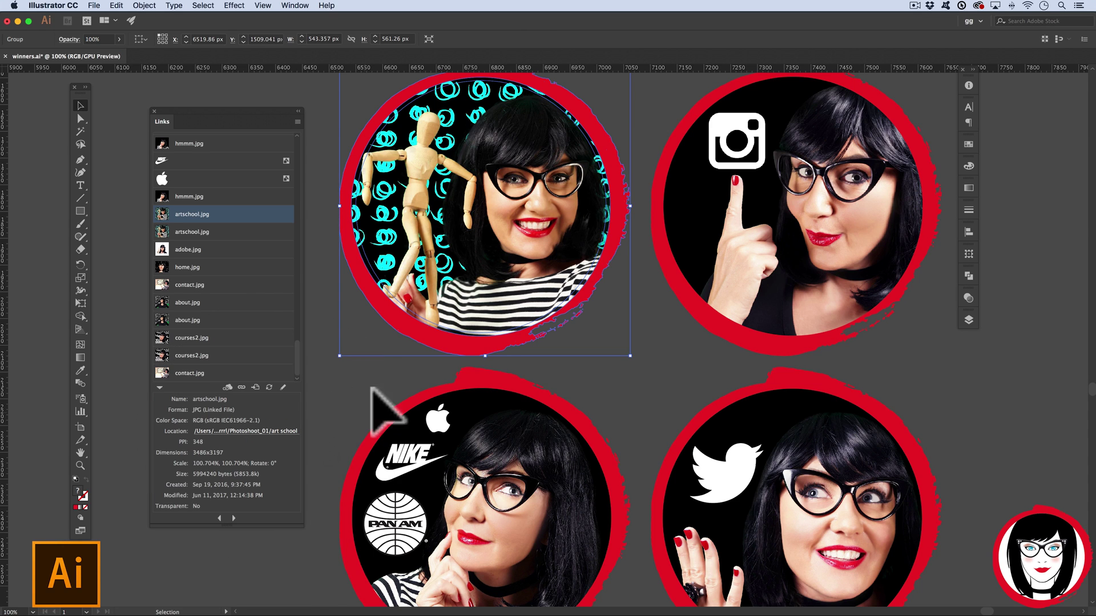
click(579, 363)
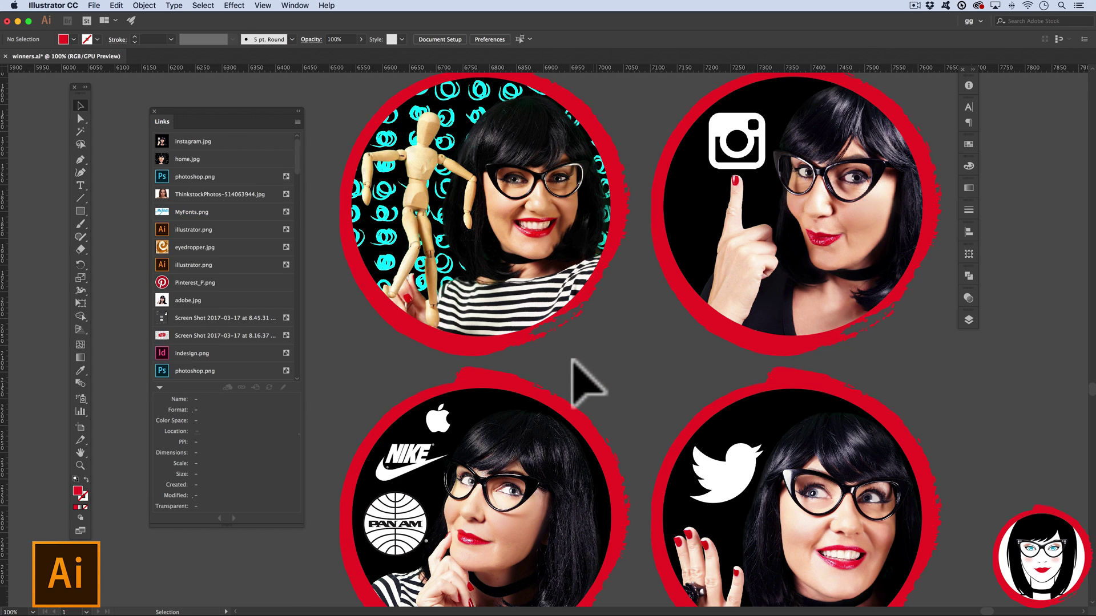